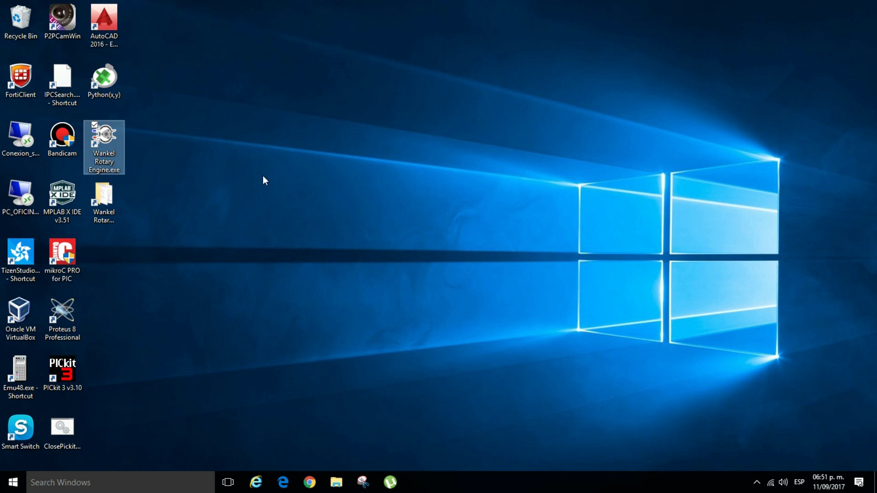
# Launch Wankel Rotary Engine and enter trochoid constant 6 and a 100 mm maximum major axis
pyautogui.doubleClick(113, 139)
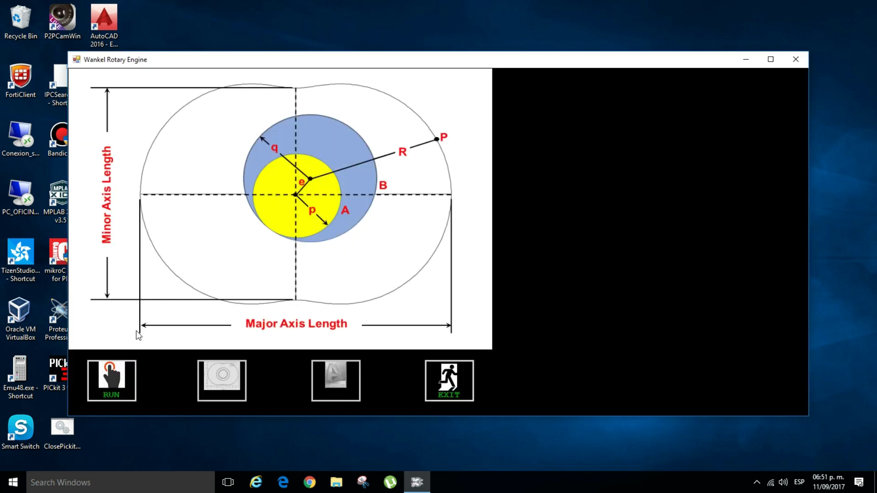
pyautogui.click(120, 373)
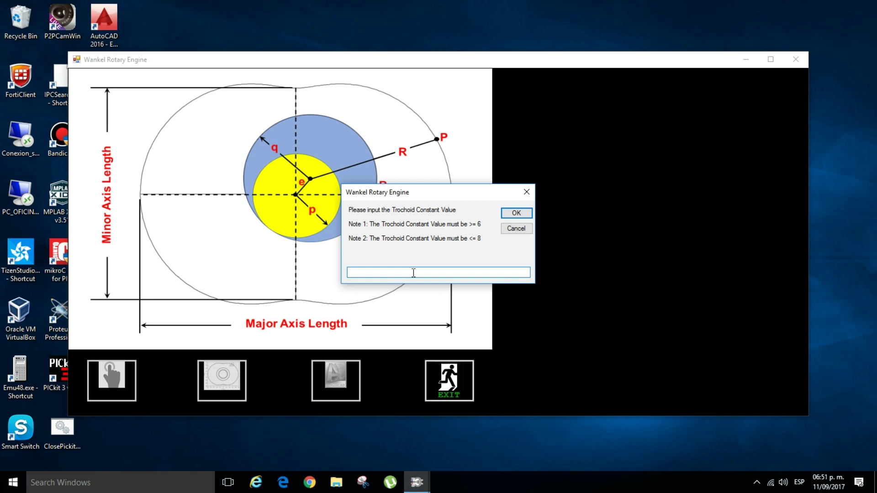
pyautogui.write('6')
pyautogui.press('Return')
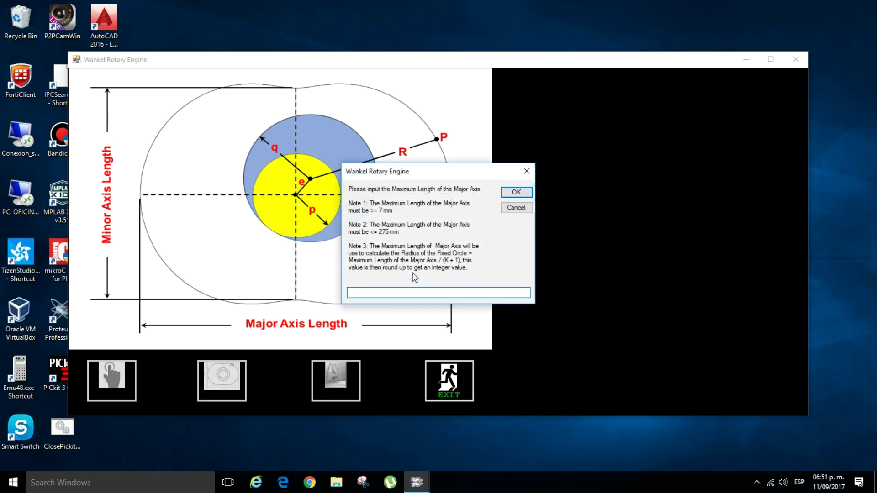
pyautogui.write('1')
pyautogui.write('00')
# Confirm the 100 mm major axis, accept the calculated engine parameters and dismiss the rotor-shape notice
pyautogui.click(524, 193)
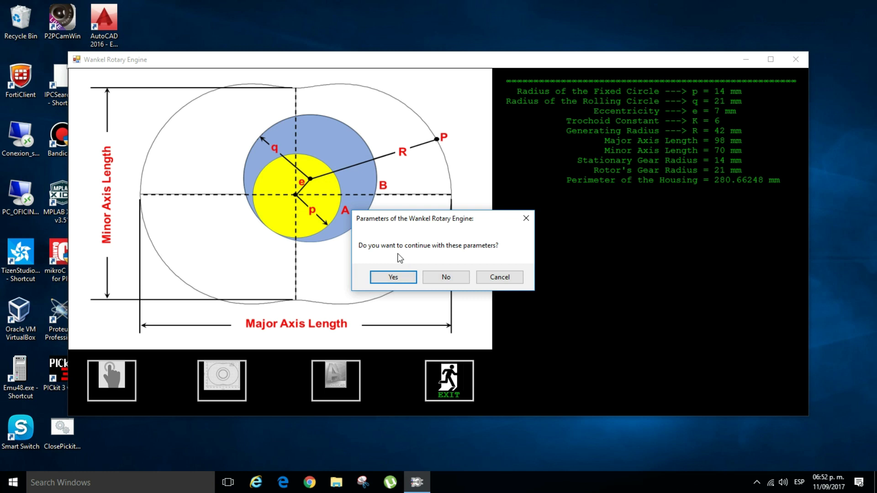
pyautogui.click(392, 280)
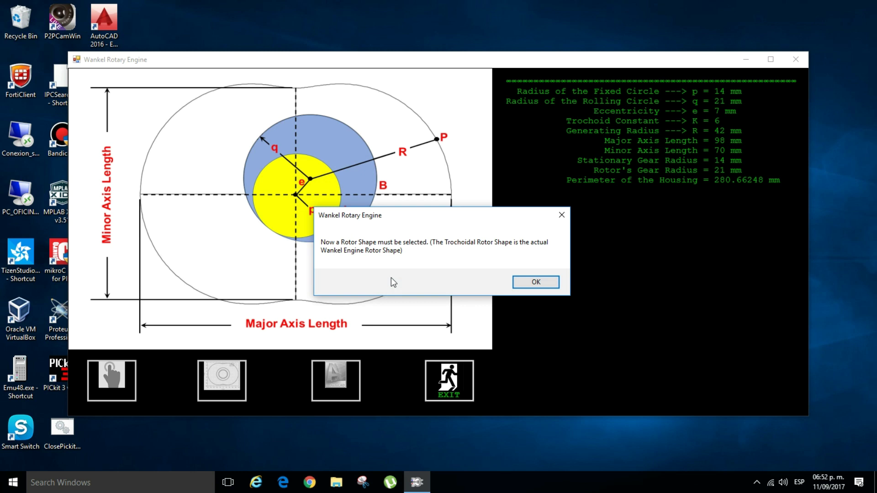
pyautogui.click(527, 287)
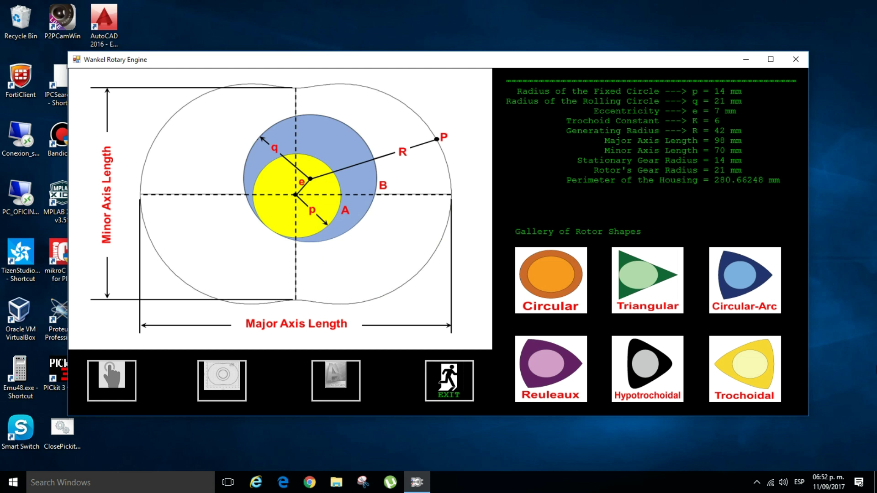
# Select the Trochoidal rotor shape from the gallery and start its parameter calculation
pyautogui.click(761, 368)
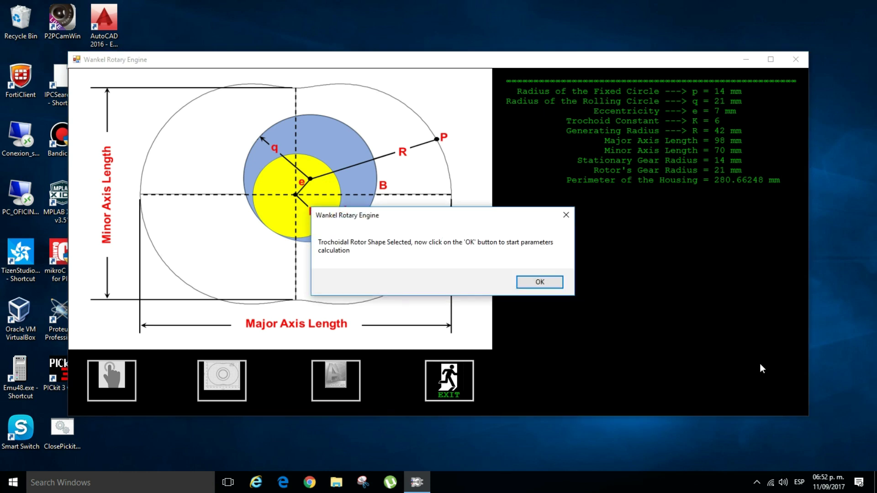
pyautogui.click(552, 283)
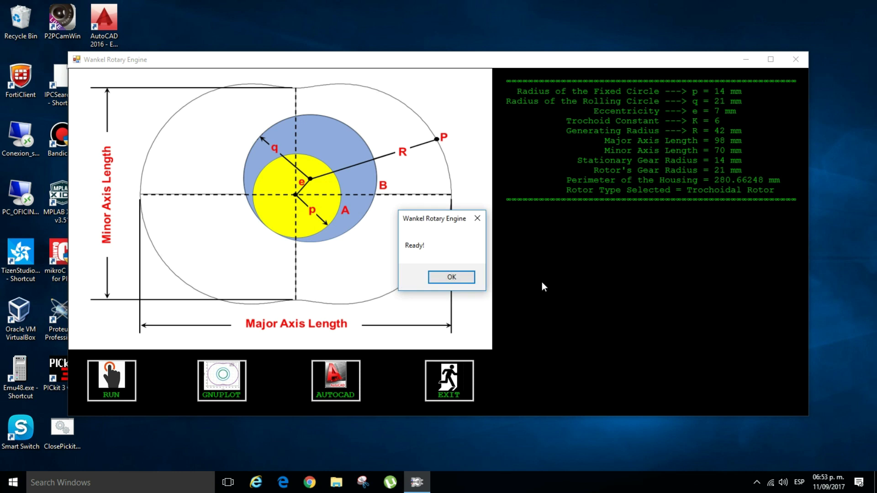
# Plot the housing, rotor and both gear curves in Gnuplot, then close the plot and cmd windows
pyautogui.click(457, 276)
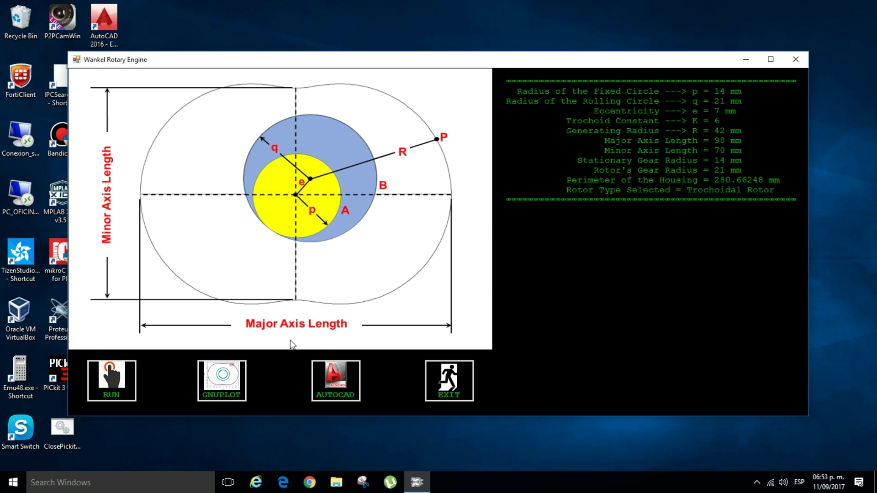
pyautogui.click(222, 380)
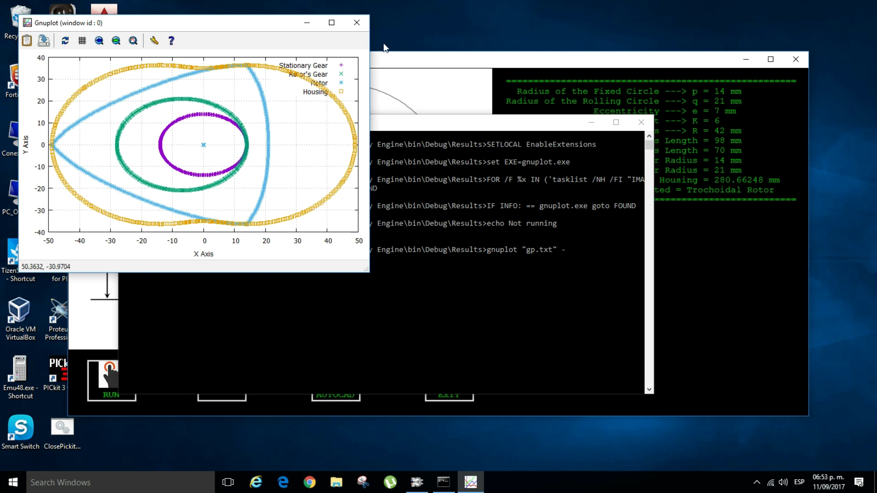
pyautogui.click(357, 23)
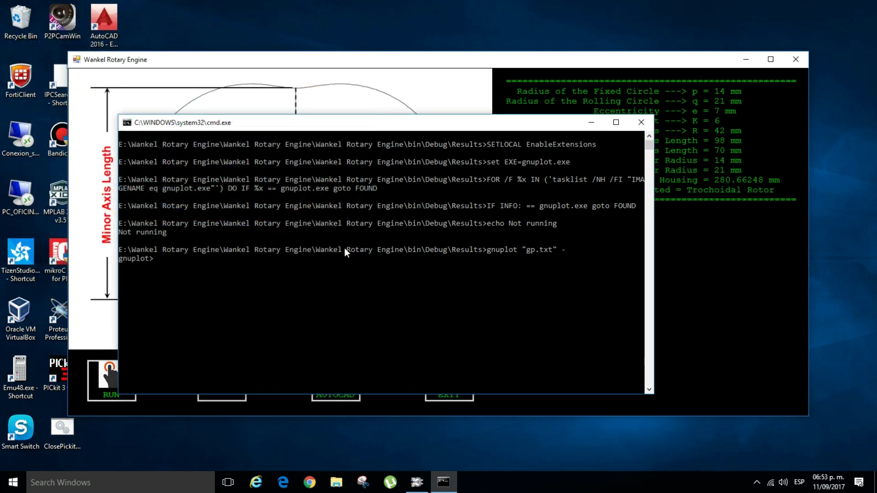
pyautogui.click(345, 250)
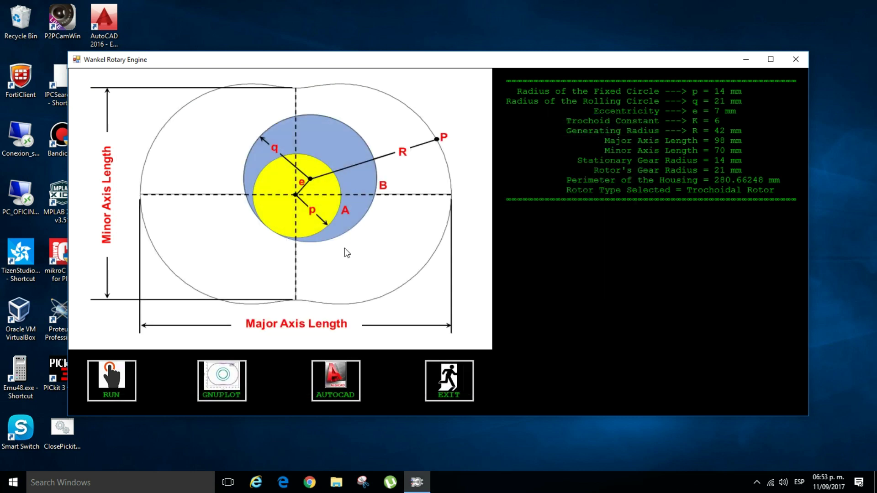
# Send the results to AutoCAD 2016 to draw the housing, trochoidal rotor and both gear circles
pyautogui.click(334, 383)
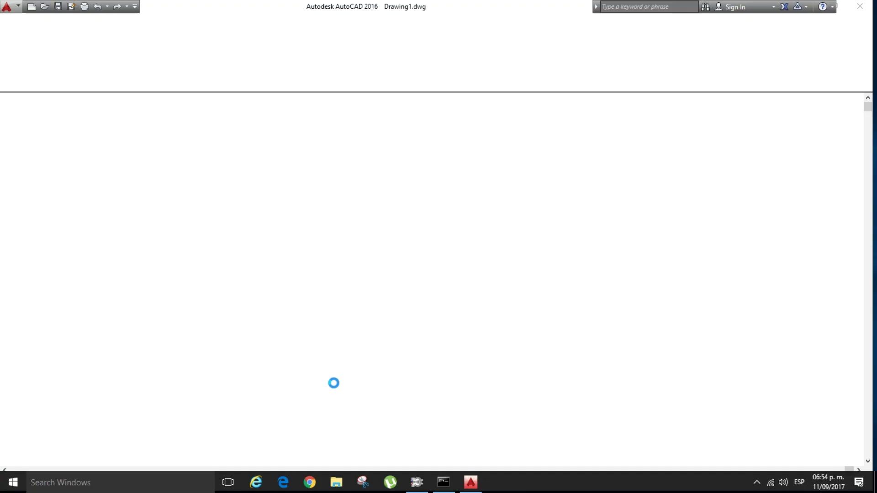
pyautogui.press('e')
pyautogui.press('Return')
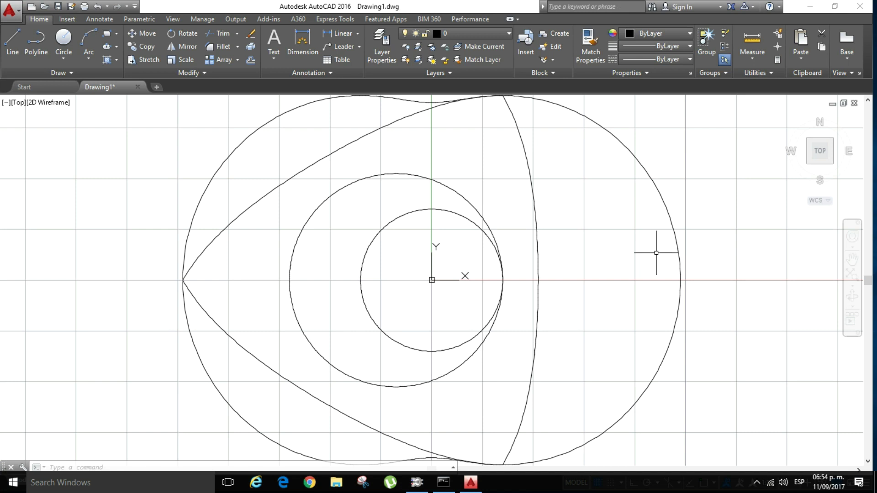
# With object snap on, add a 98 linear dimension from the rotor's left tip to the housing's right edge
pyautogui.click(834, 9)
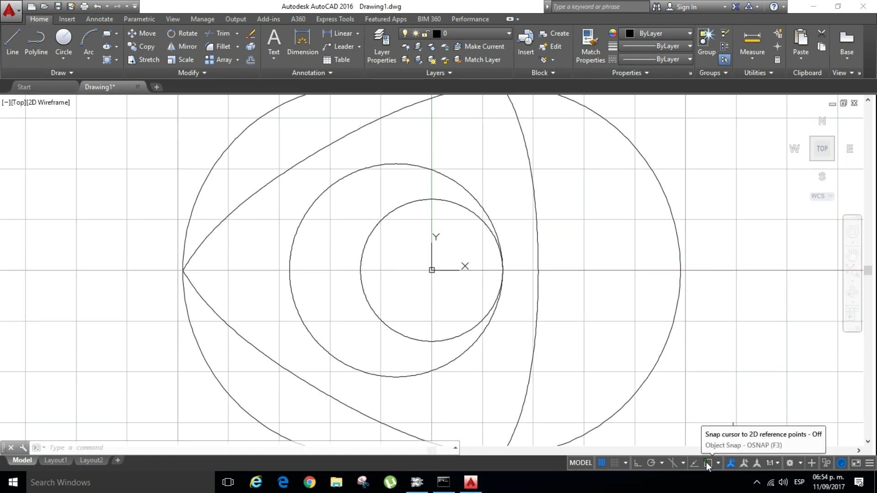
pyautogui.click(707, 464)
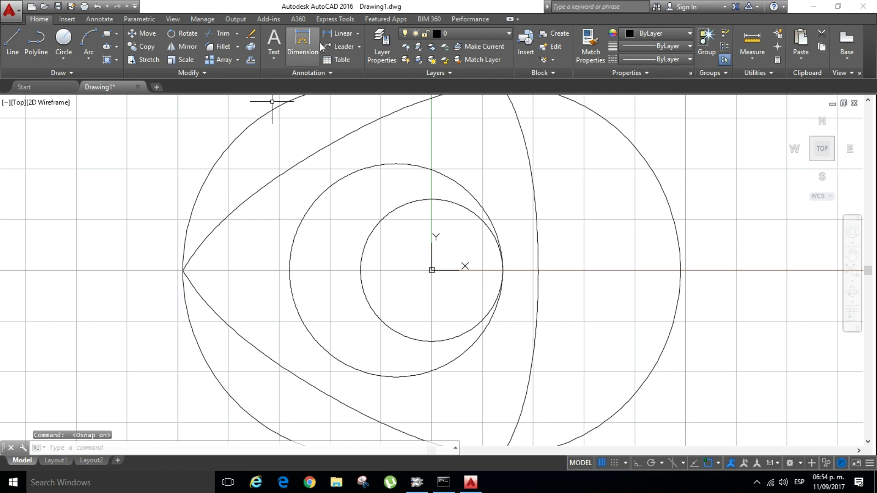
pyautogui.click(336, 34)
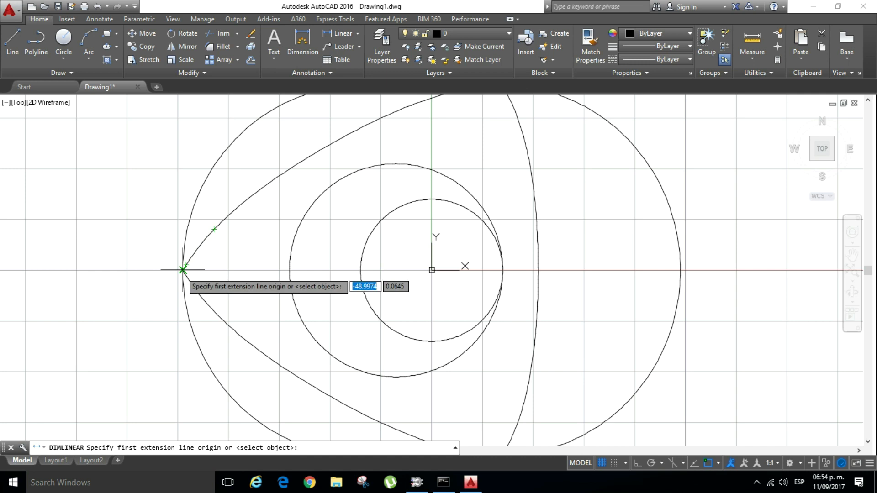
pyautogui.click(182, 270)
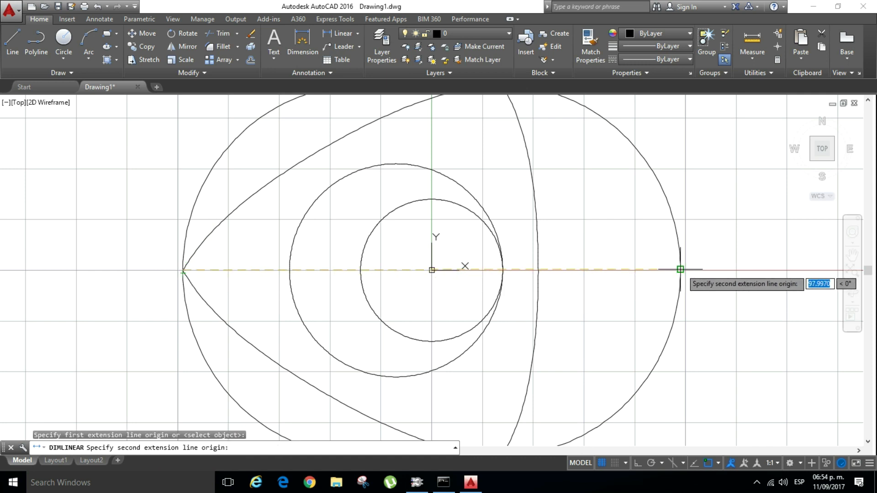
pyautogui.click(680, 270)
pyautogui.click(686, 181)
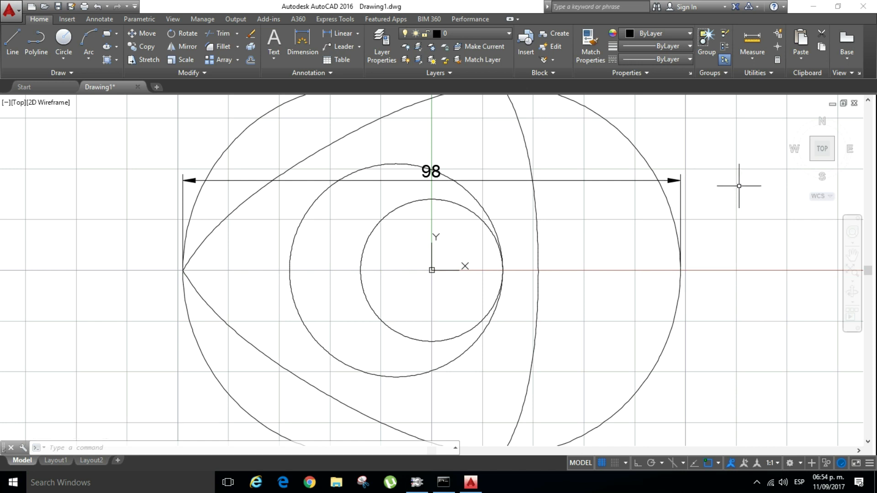
pyautogui.click(814, 8)
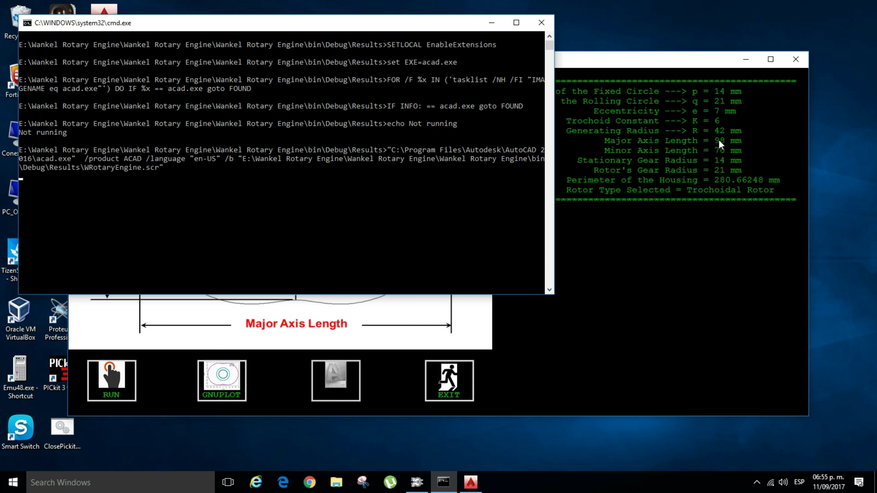
pyautogui.click(471, 484)
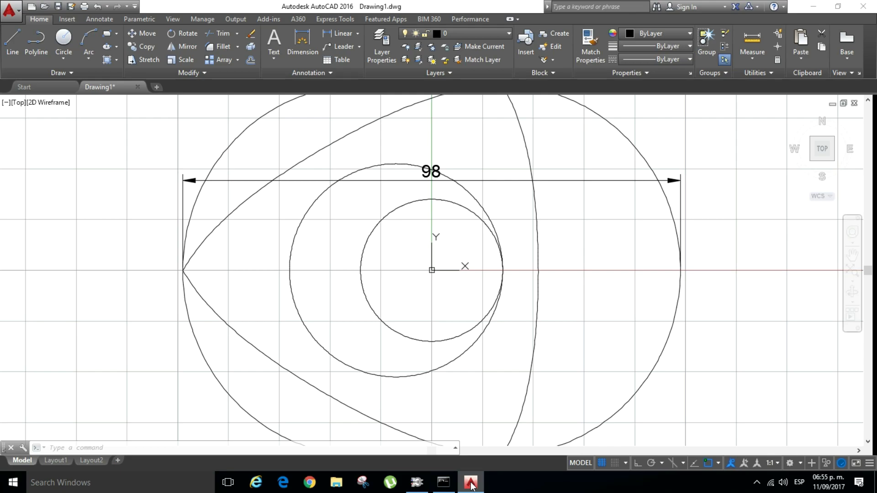